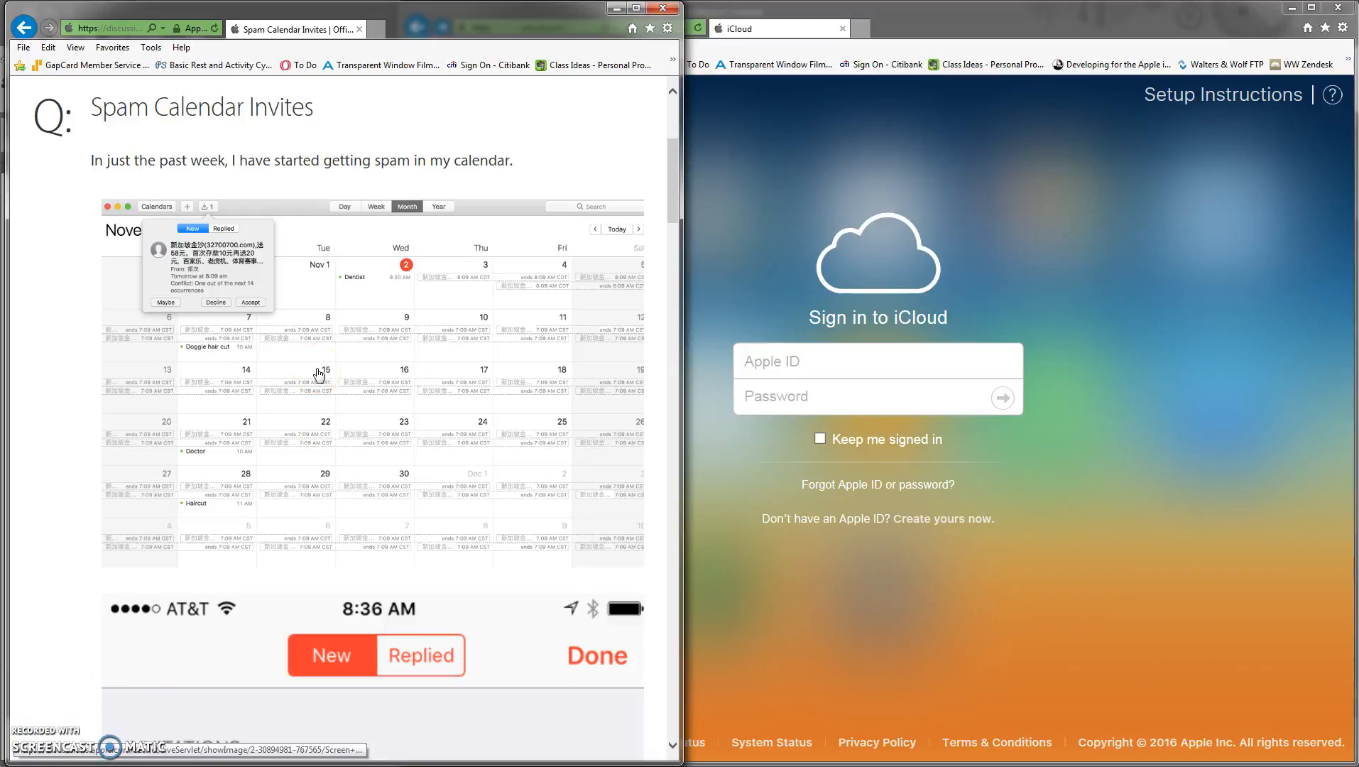
- View the spam invitation screenshot enlarged in the Support thread, then bring the iCloud sign-in forward
{"action": "left_click", "coordinate": [295, 335]}
{"action": "left_click", "coordinate": [287, 334]}
{"action": "scroll", "coordinate": [308, 285], "scroll_direction": "down", "scroll_amount": 6}
{"action": "scroll", "coordinate": [308, 285], "scroll_direction": "down", "scroll_amount": 3}
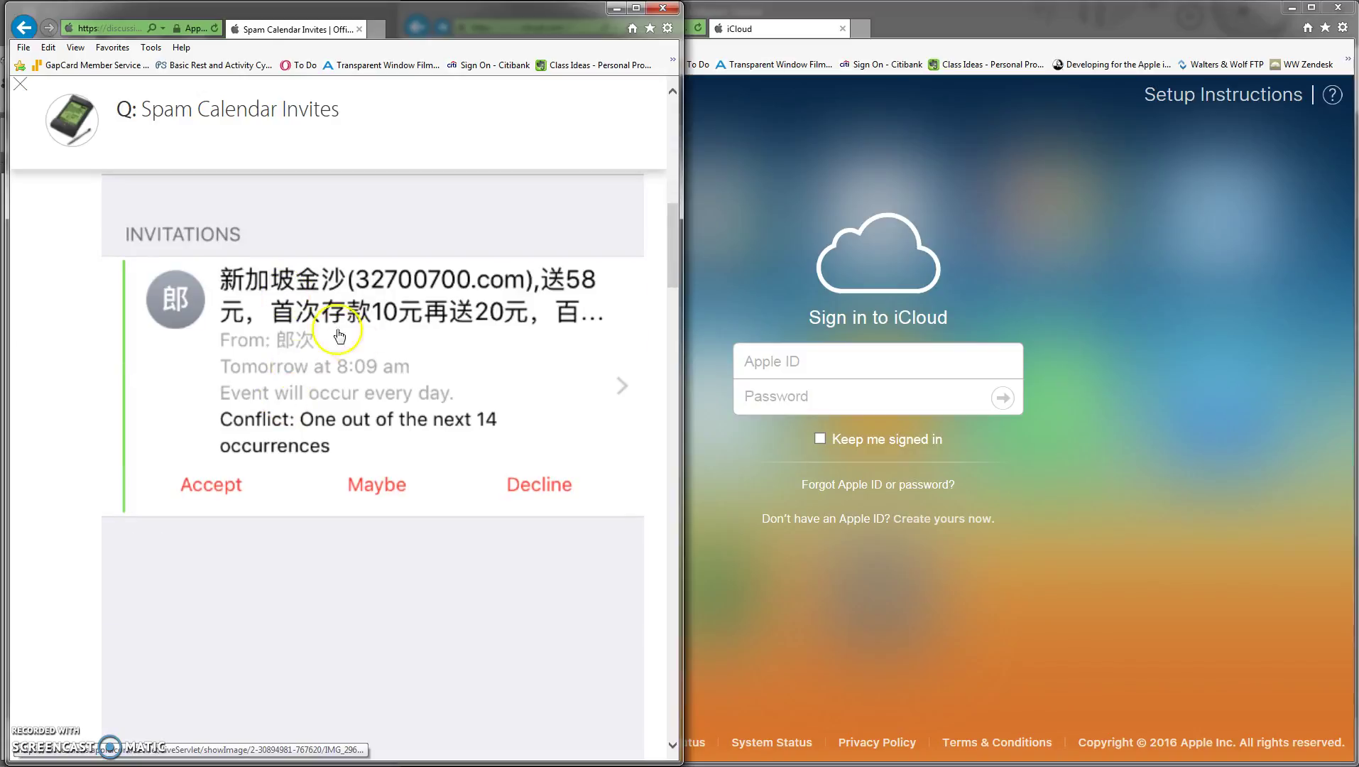
{"action": "left_click", "coordinate": [304, 299]}
{"action": "left_click", "coordinate": [829, 360]}
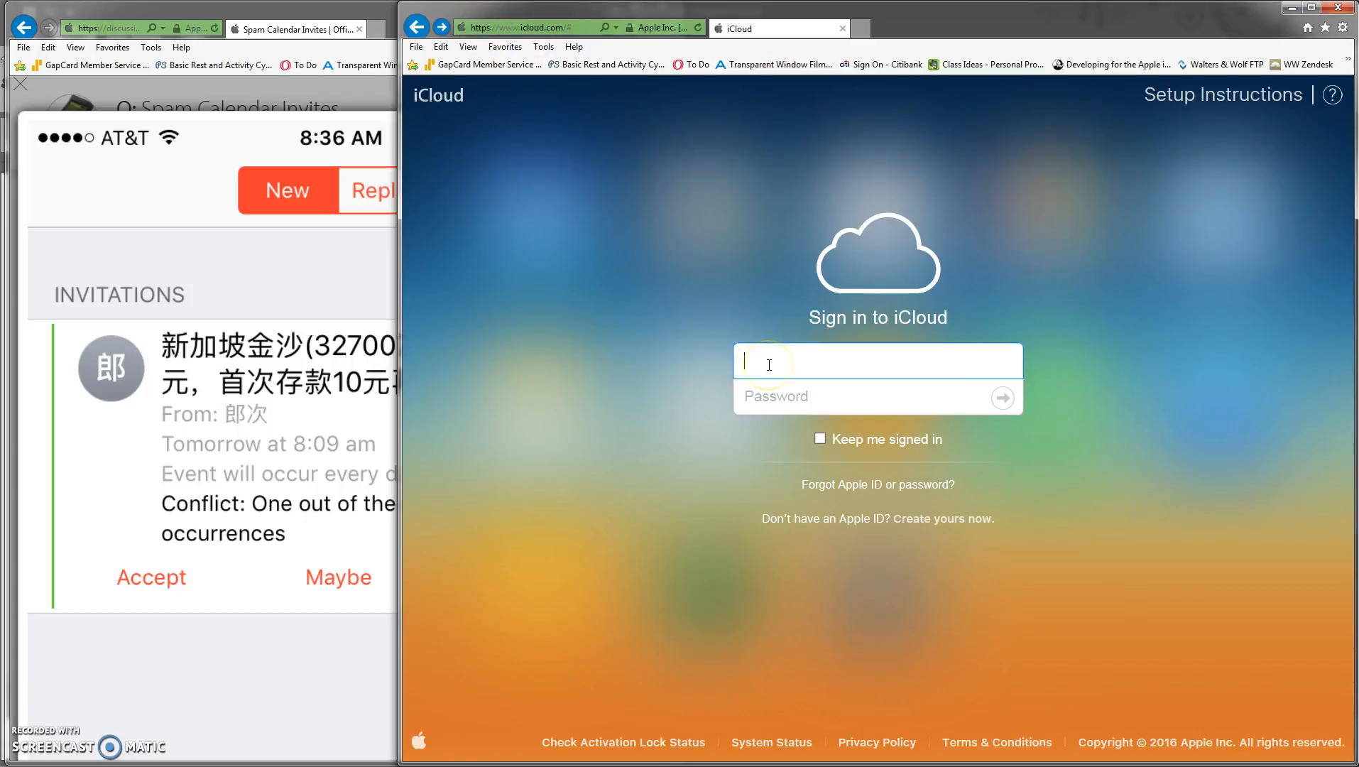
- Sign in to iCloud with the Apple ID and password, checking the thread's steps
{"action": "key", "text": "Tab"}
{"action": "type", "text": "••••"}
{"action": "key", "text": "Return"}
{"action": "left_click", "coordinate": [286, 291]}
{"action": "scroll", "coordinate": [286, 319], "scroll_direction": "down", "scroll_amount": 5}
{"action": "scroll", "coordinate": [287, 357], "scroll_direction": "down", "scroll_amount": 5}
{"action": "scroll", "coordinate": [281, 406], "scroll_direction": "down", "scroll_amount": 5}
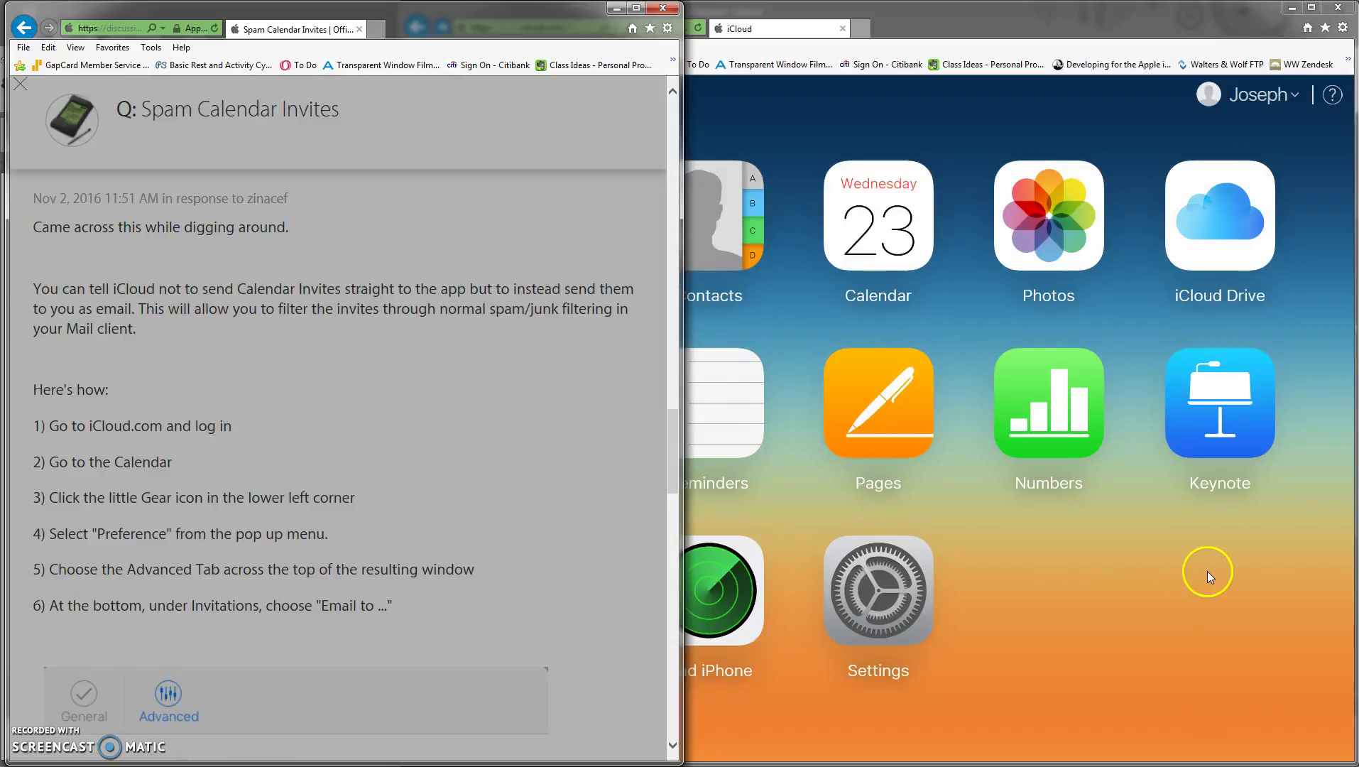
- Launch iCloud Calendar and bring up its gear actions menu
{"action": "left_click", "coordinate": [1207, 571]}
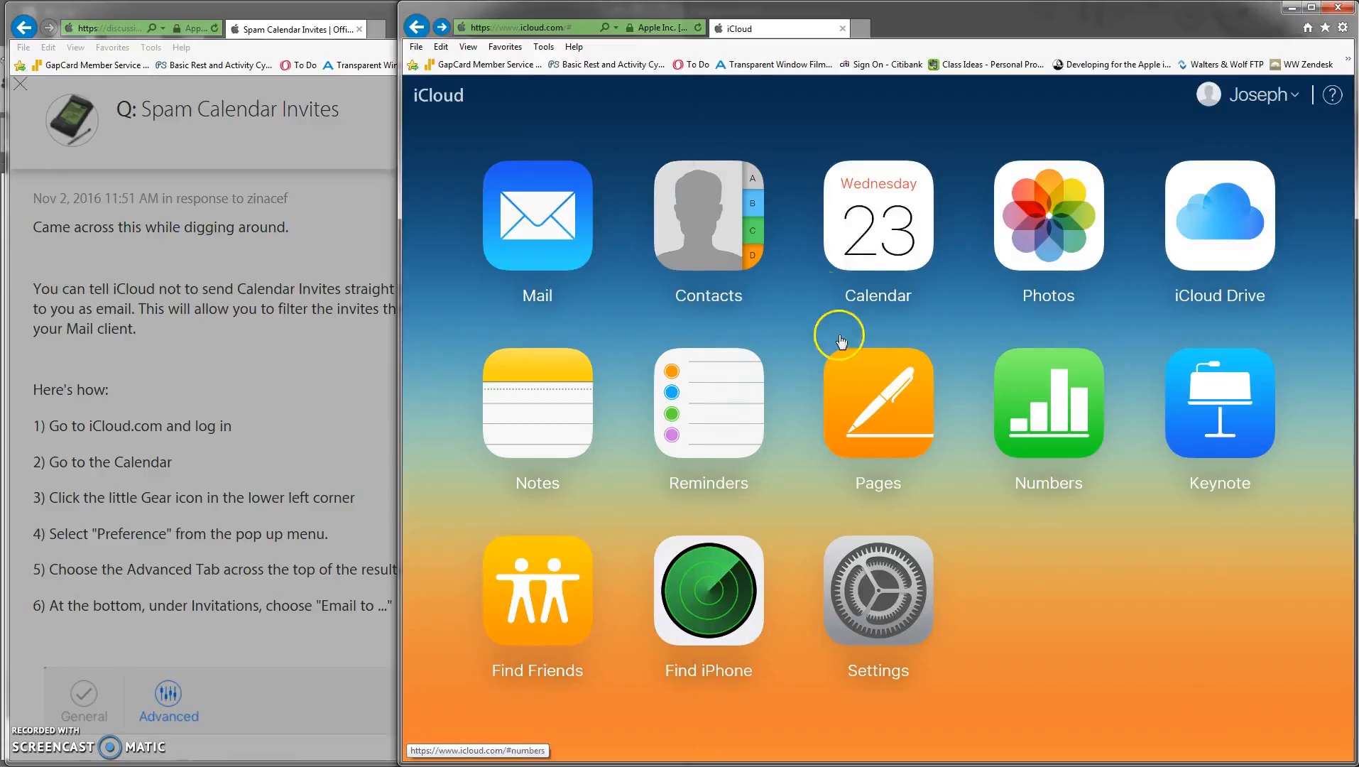
{"action": "left_click", "coordinate": [876, 239]}
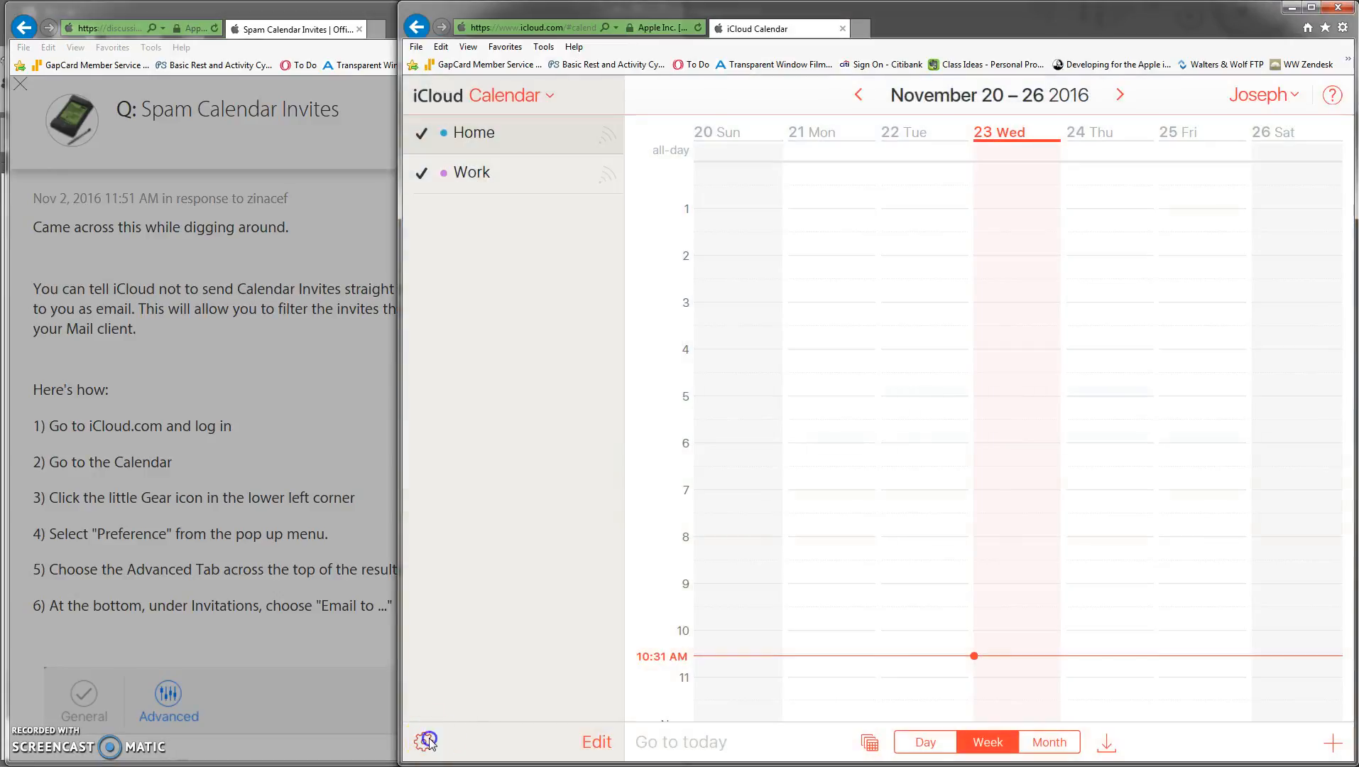
{"action": "left_click", "coordinate": [427, 740]}
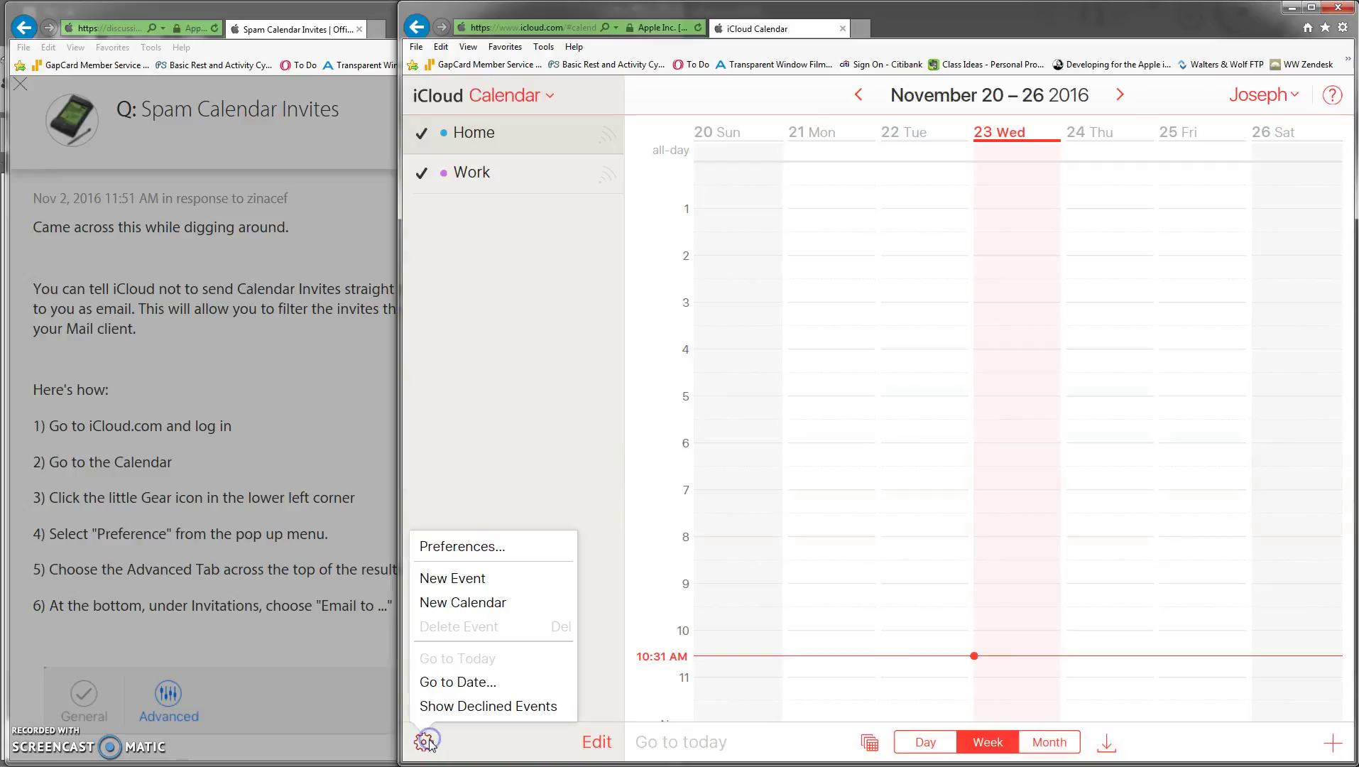
- In Calendar Preferences Advanced, set invitations to 'Email to…' and save
{"action": "left_click", "coordinate": [491, 548]}
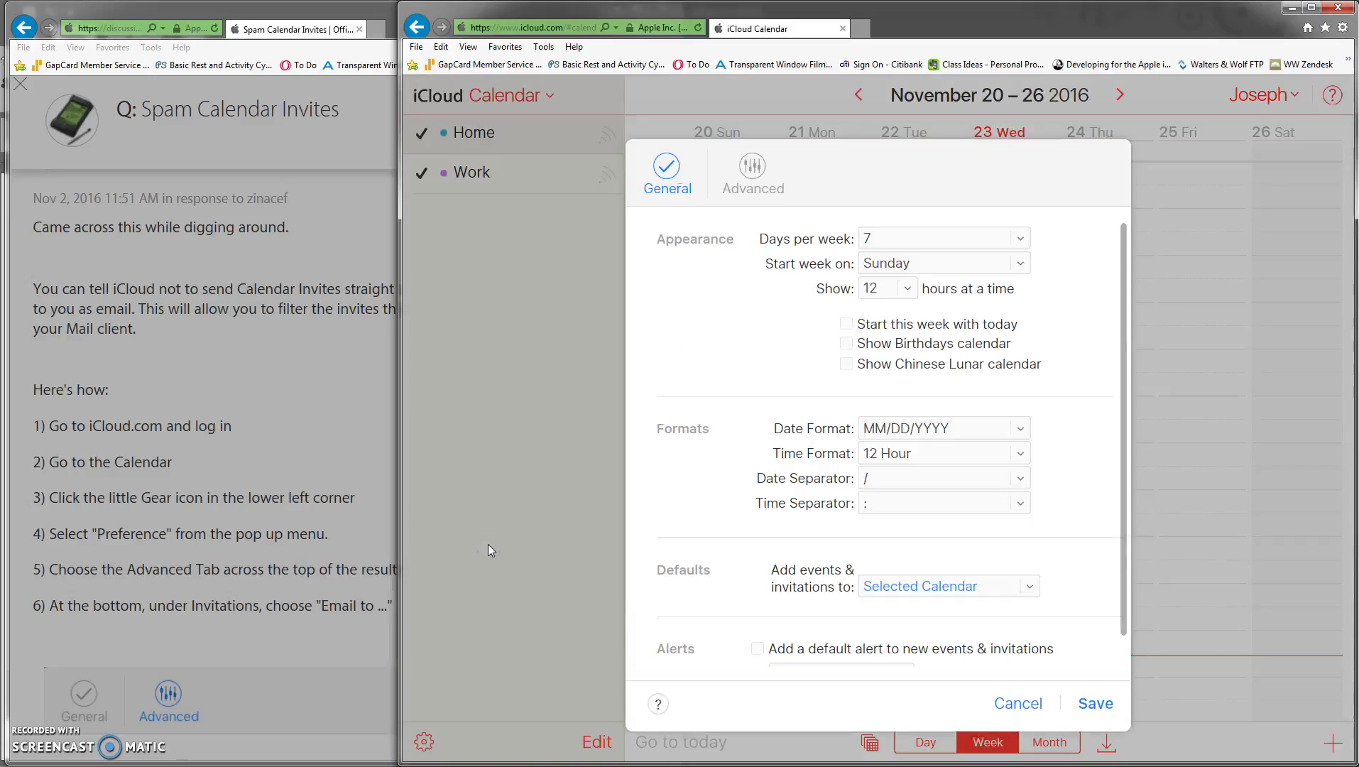
{"action": "left_click", "coordinate": [752, 170]}
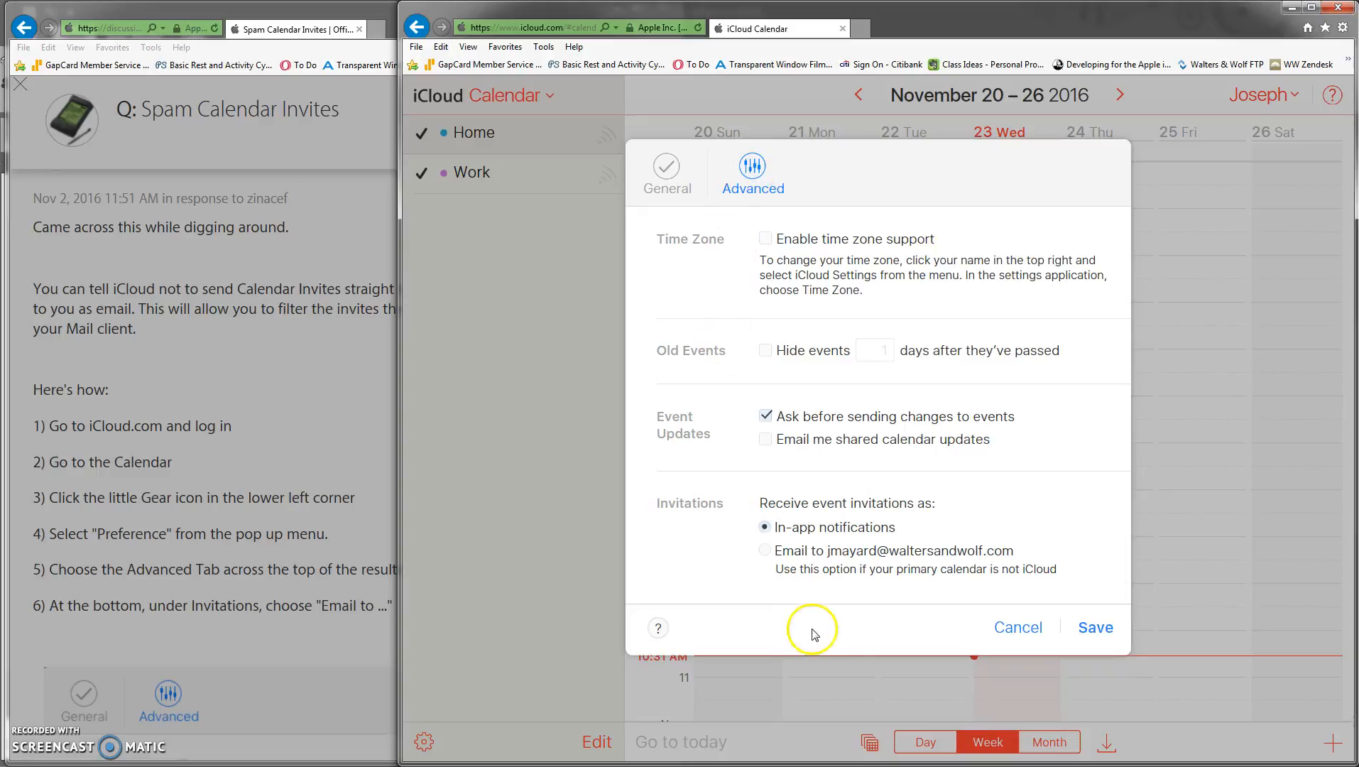
{"action": "left_click", "coordinate": [765, 550]}
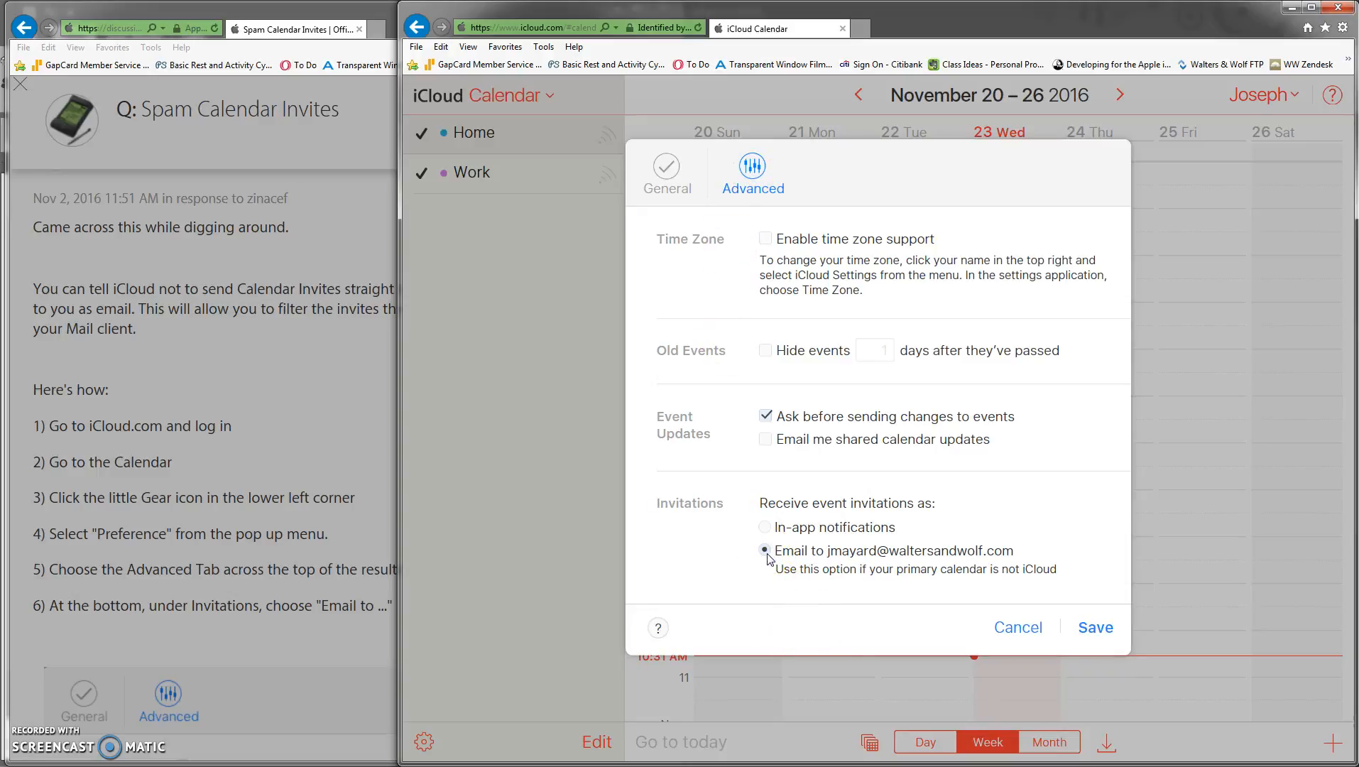
{"action": "left_click", "coordinate": [765, 528]}
{"action": "left_click", "coordinate": [1095, 627]}
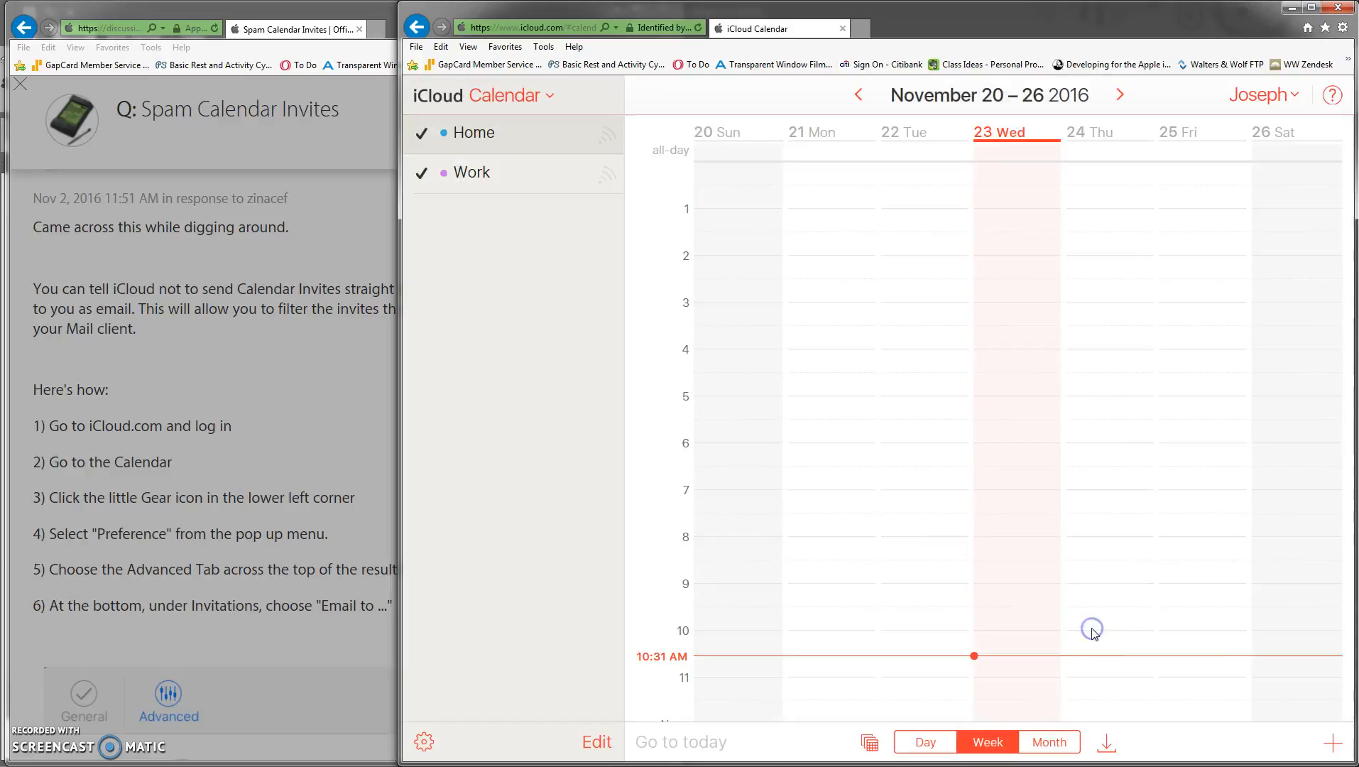